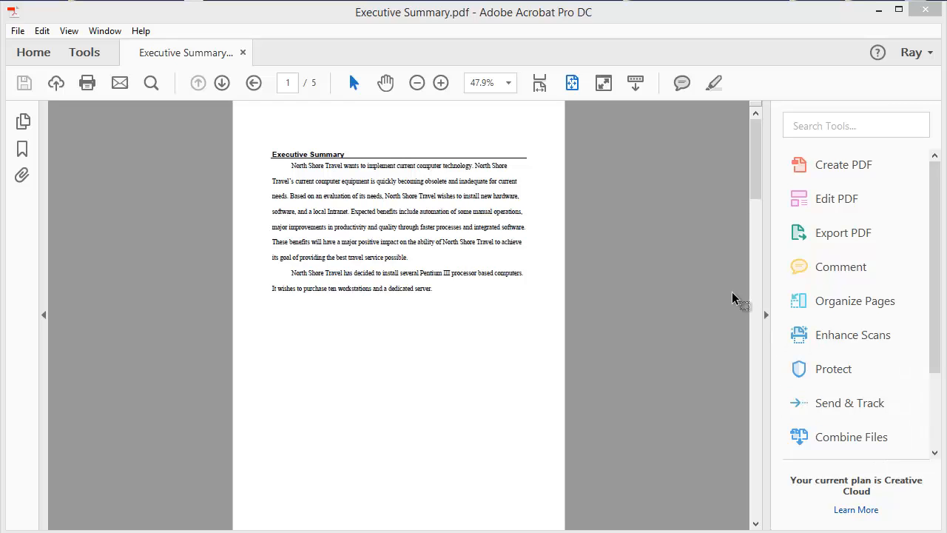
# Switch to editing the PDF and start adding a new watermark
pyautogui.click(829, 195)
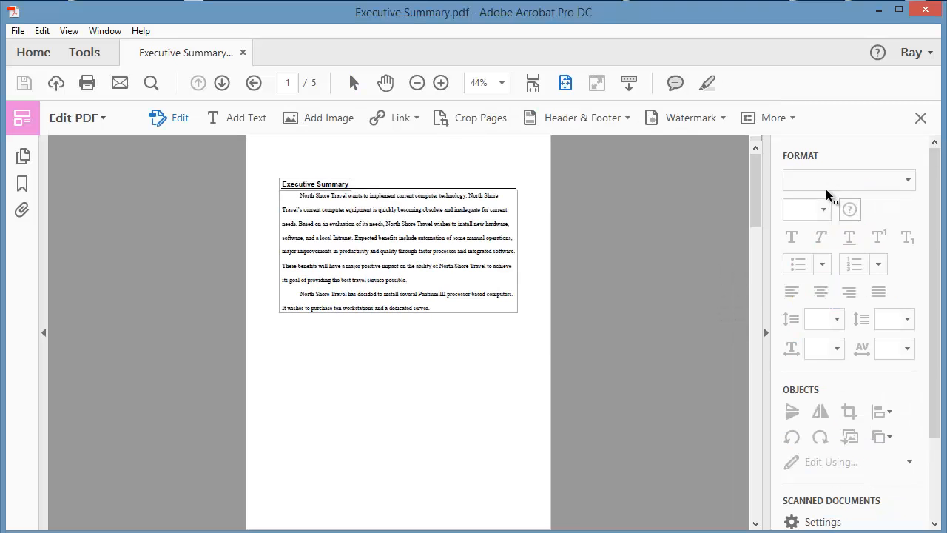
pyautogui.click(722, 119)
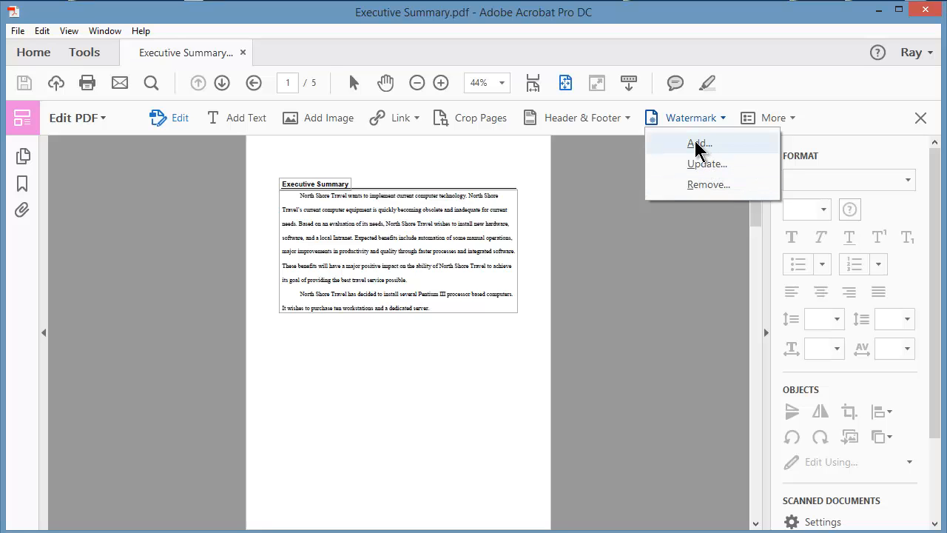
pyautogui.click(699, 145)
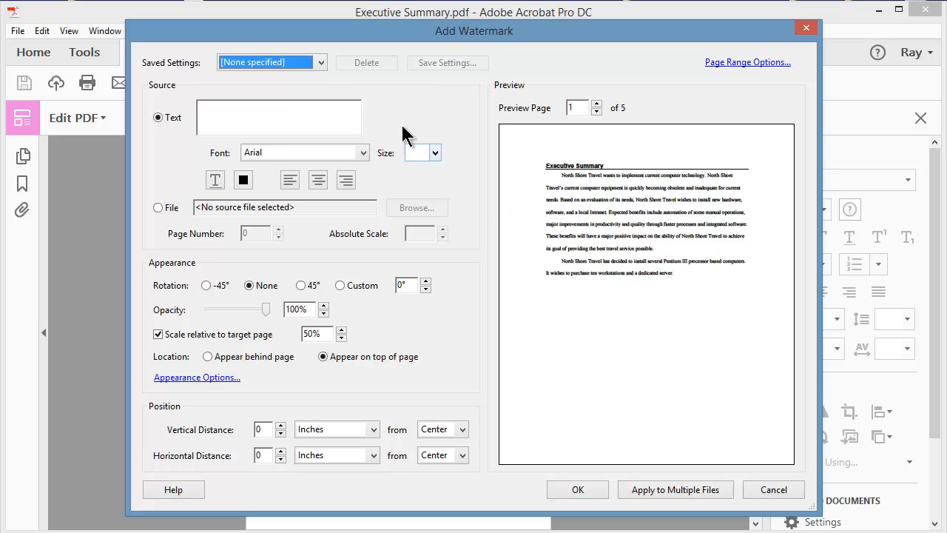
# Check the saved watermark settings and the page range options
pyautogui.click(320, 63)
pyautogui.click(320, 63)
pyautogui.click(734, 64)
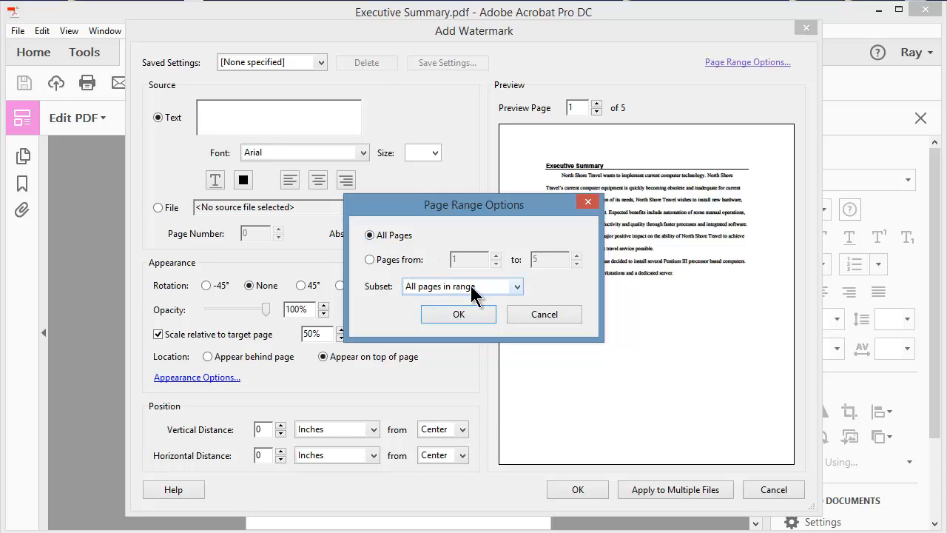
pyautogui.click(548, 314)
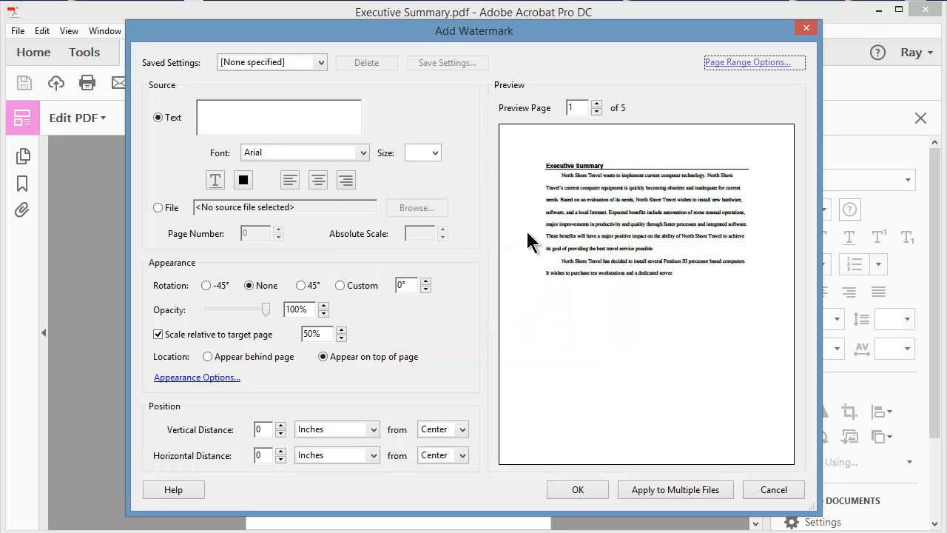
# Preview the document's pages up to page 3 and return to page 1
pyautogui.click(596, 104)
pyautogui.click(596, 104)
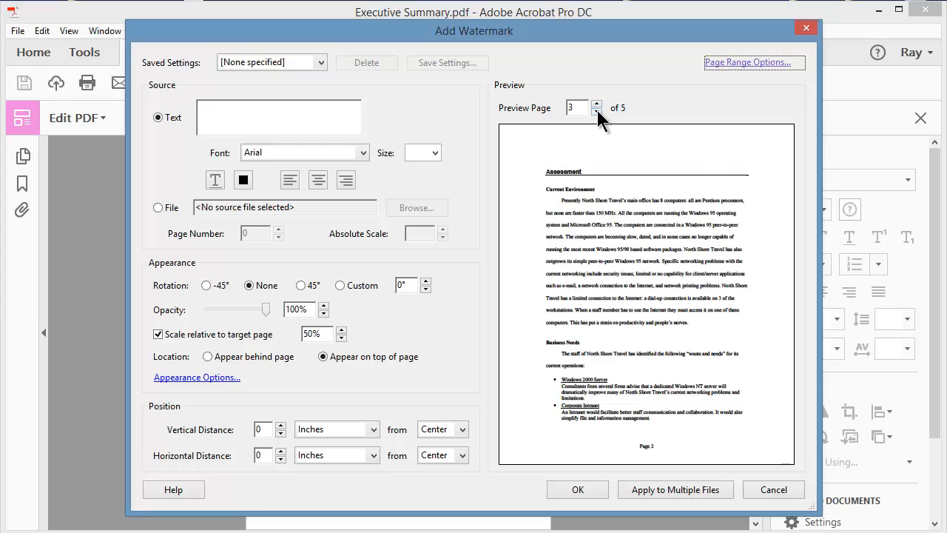
pyautogui.click(596, 110)
pyautogui.click(596, 110)
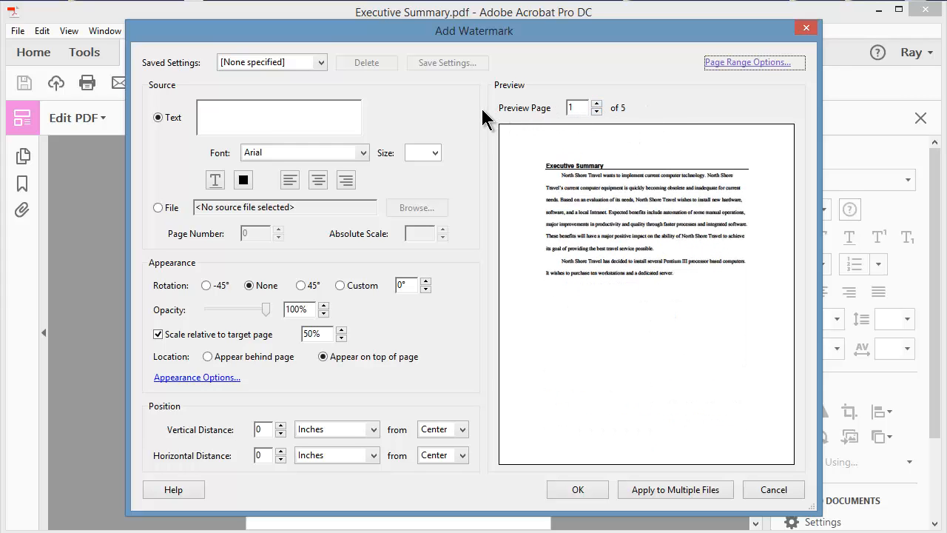
# Enter the watermark text "For internal use only" with a line break after "internal"
pyautogui.click(293, 110)
pyautogui.write('For internal use only')
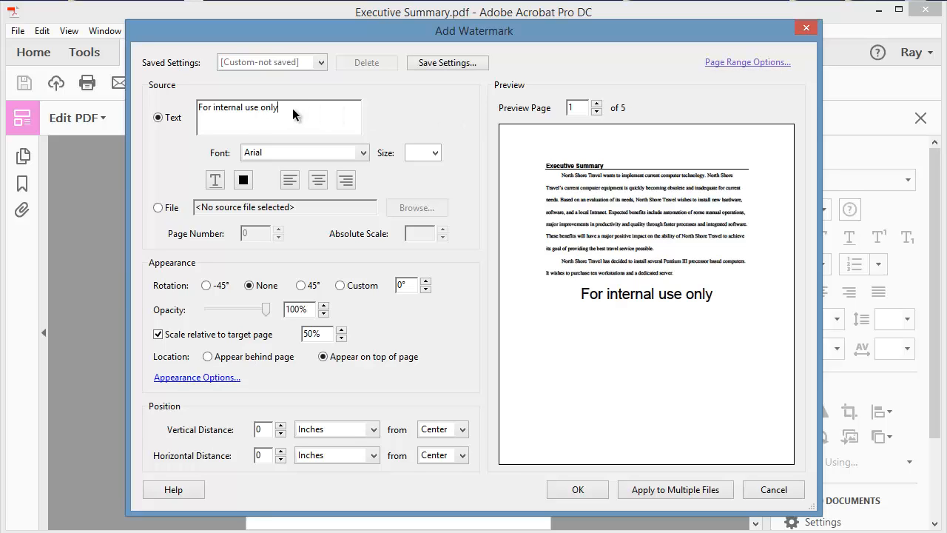
pyautogui.click(241, 110)
pyautogui.press('Return')
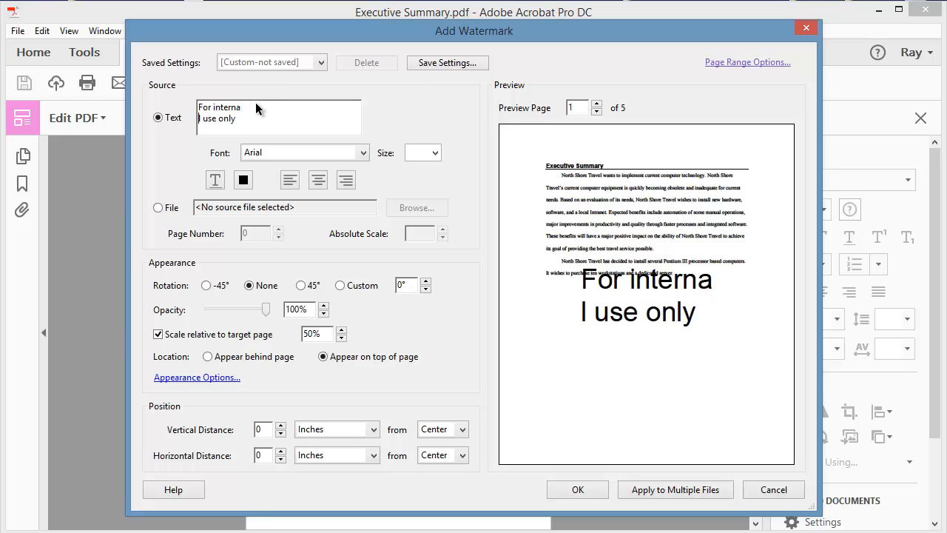
pyautogui.press('BackSpace')
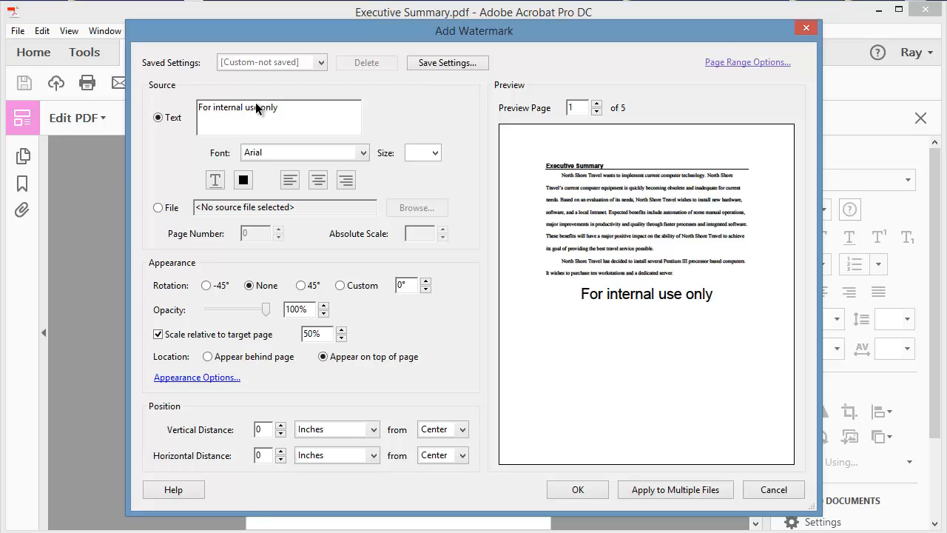
pyautogui.press('Return')
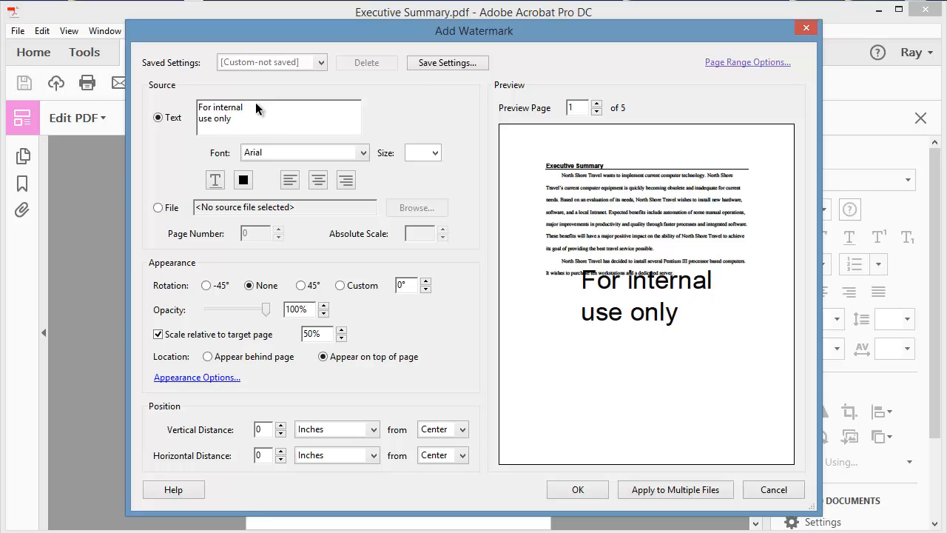
# Set the watermark text to size 48 in the Arial Bold font
pyautogui.moveTo(239, 119); pyautogui.dragTo(196, 104)
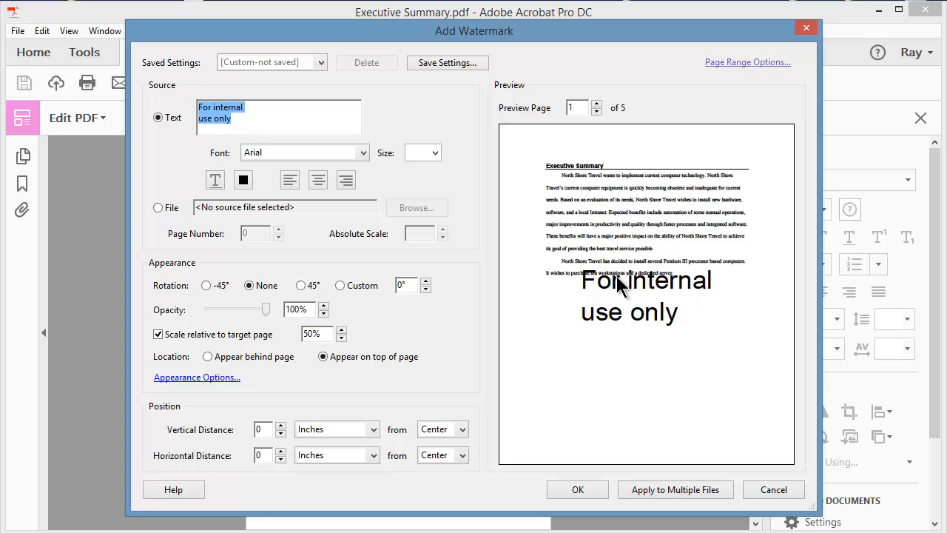
pyautogui.click(435, 153)
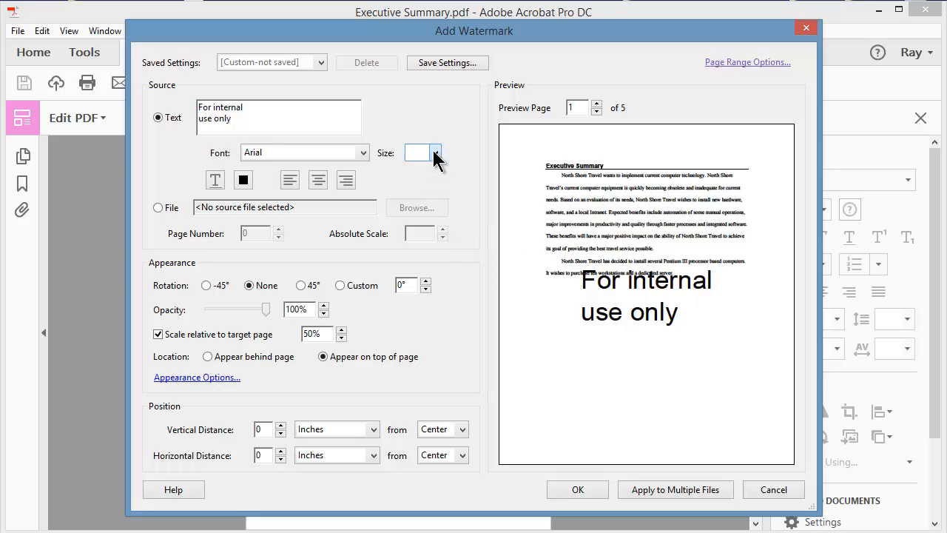
pyautogui.moveTo(435, 178); pyautogui.dragTo(434, 259)
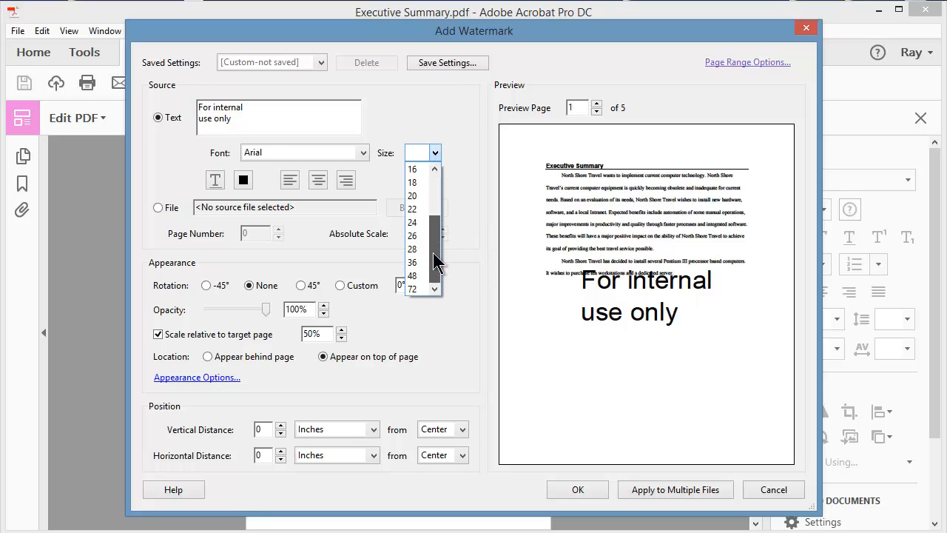
pyautogui.click(423, 278)
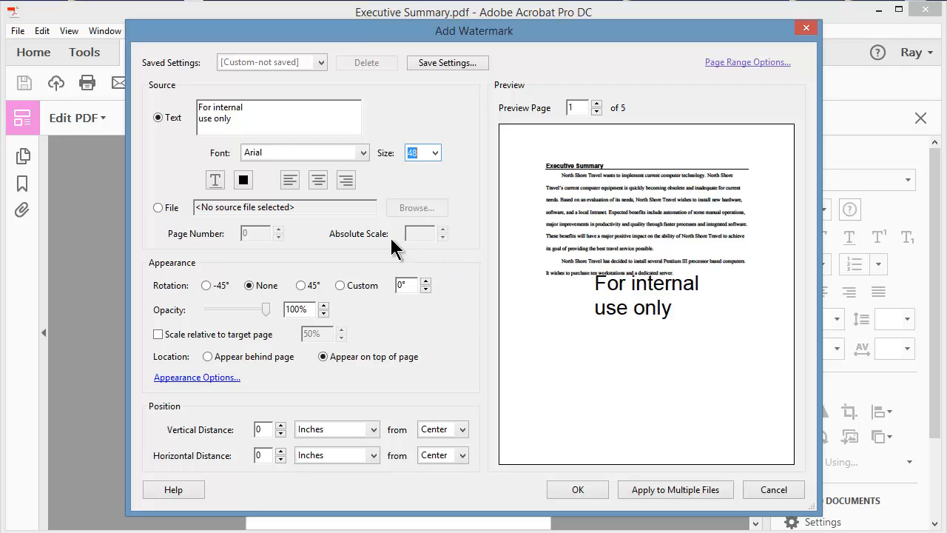
pyautogui.click(360, 153)
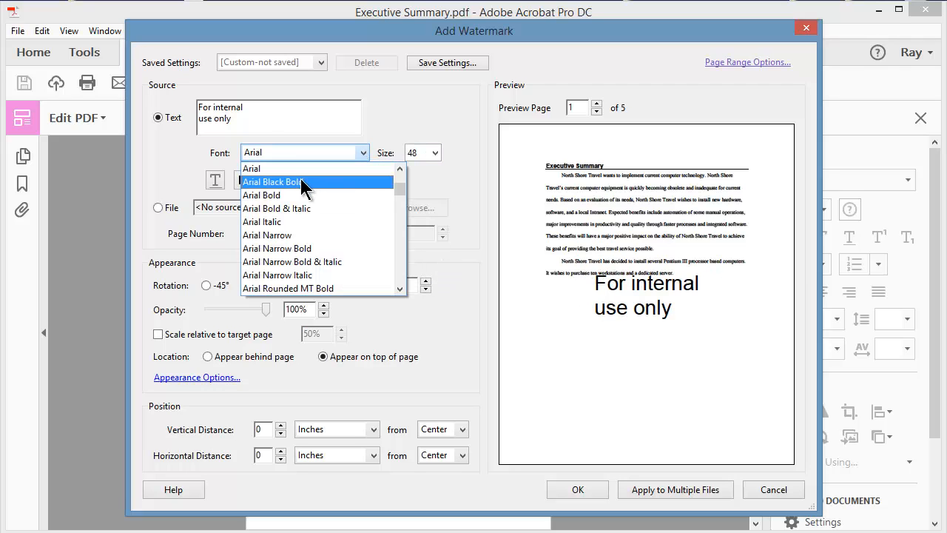
pyautogui.click(274, 195)
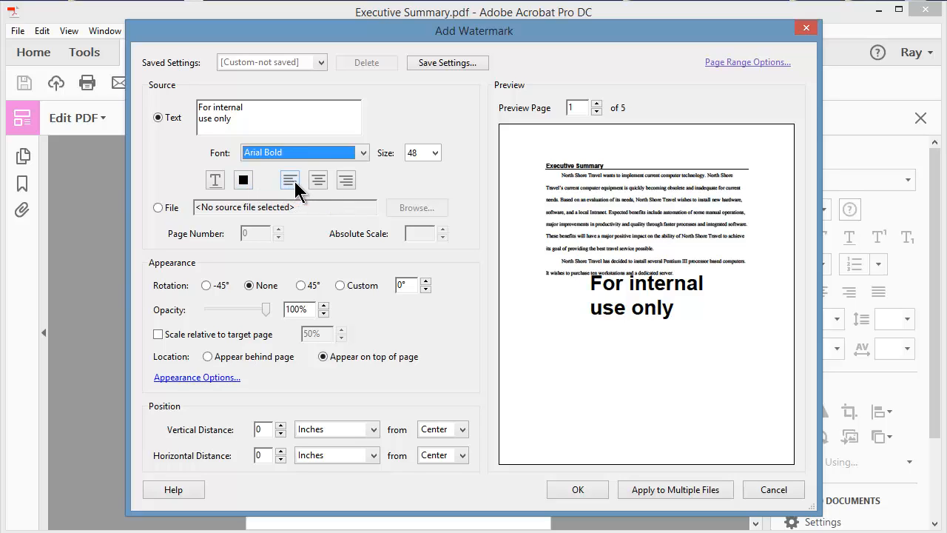
# Try the left and right text alignments and settle on centered lines for the watermark
pyautogui.click(293, 182)
pyautogui.click(345, 180)
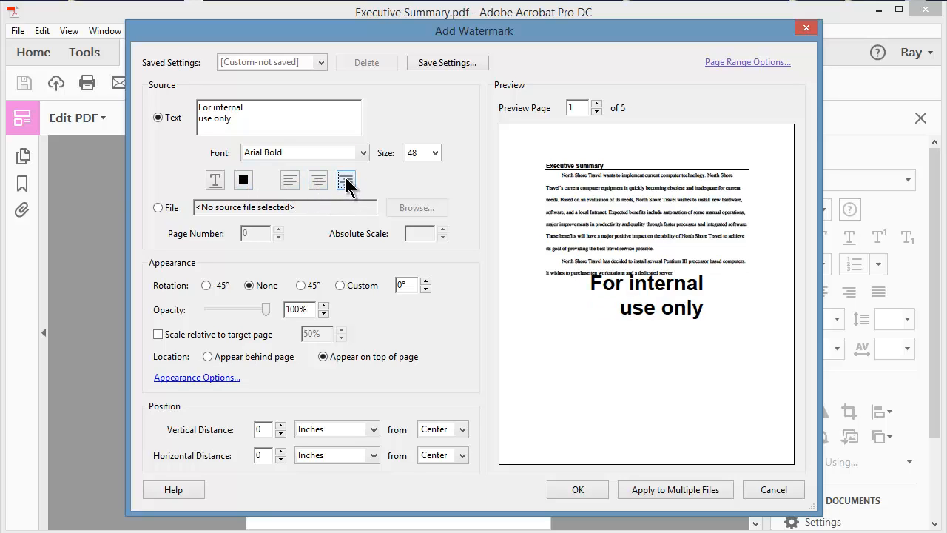
pyautogui.click(327, 178)
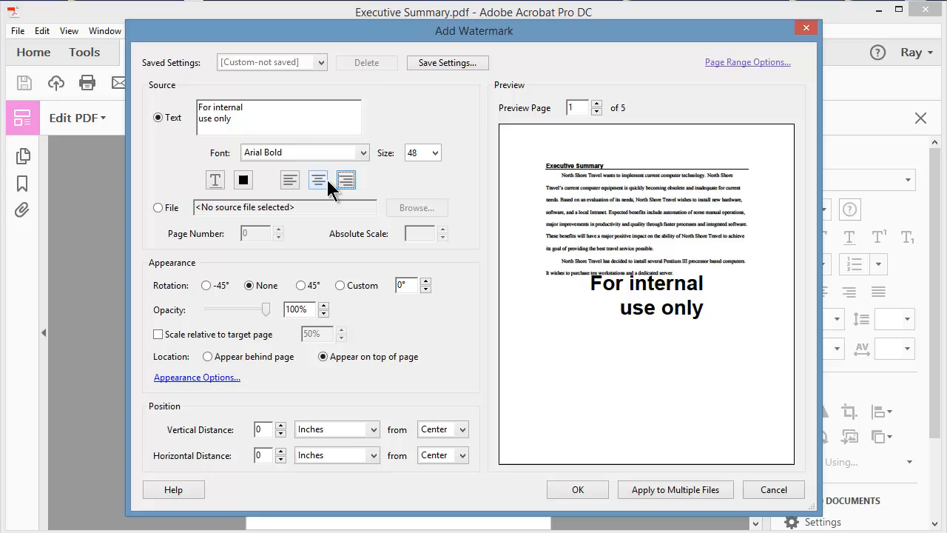
# Color the watermark text red and underline it
pyautogui.click(244, 180)
pyautogui.click(240, 223)
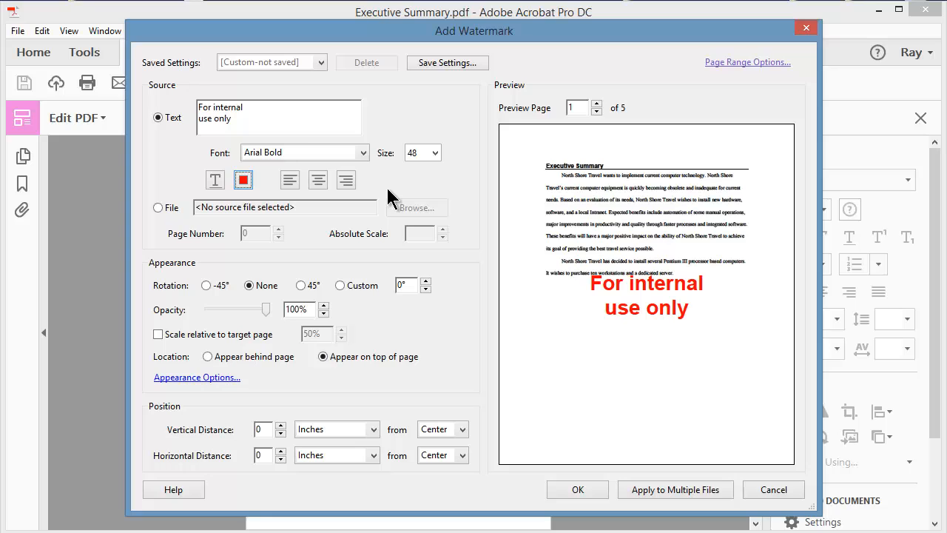
pyautogui.click(216, 180)
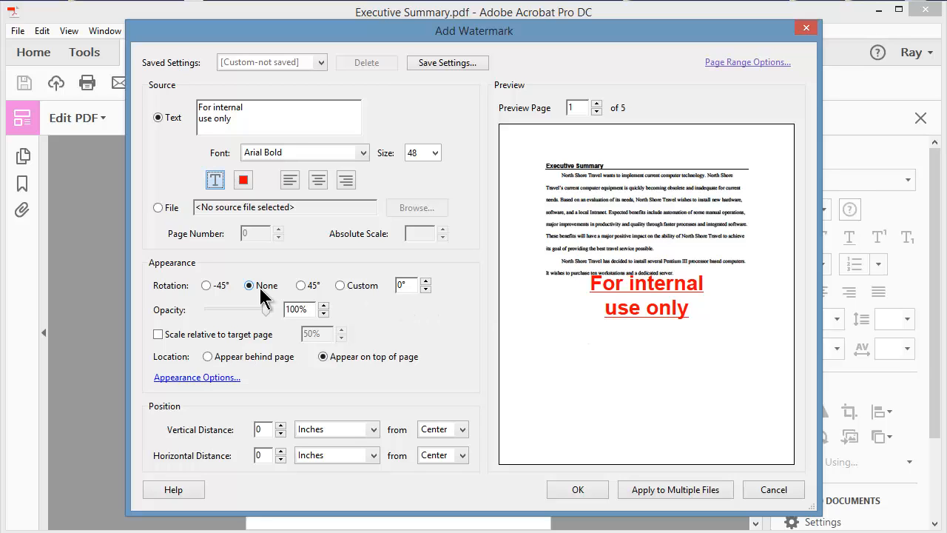
# Rotate the watermark to a custom angle of 25° and reduce its opacity to 21%
pyautogui.click(300, 286)
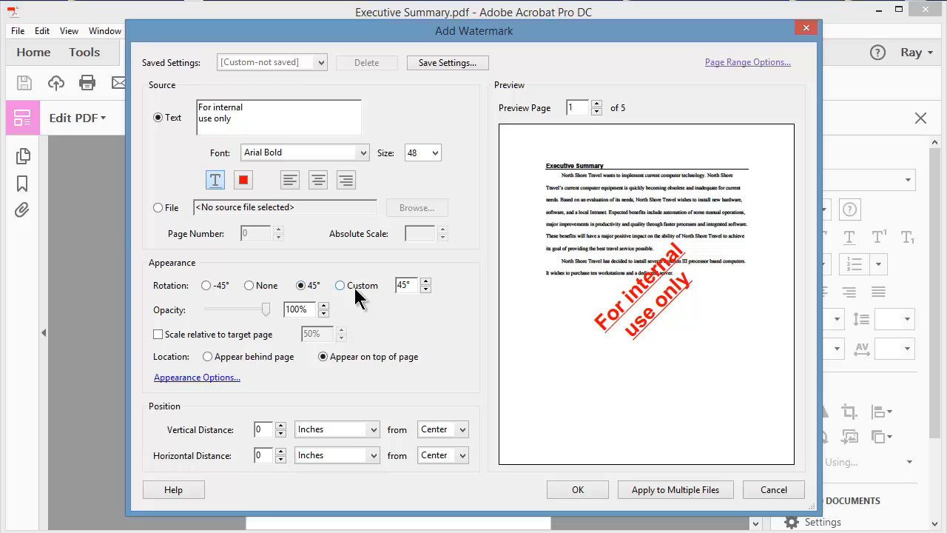
pyautogui.click(426, 289)
pyautogui.click(425, 290)
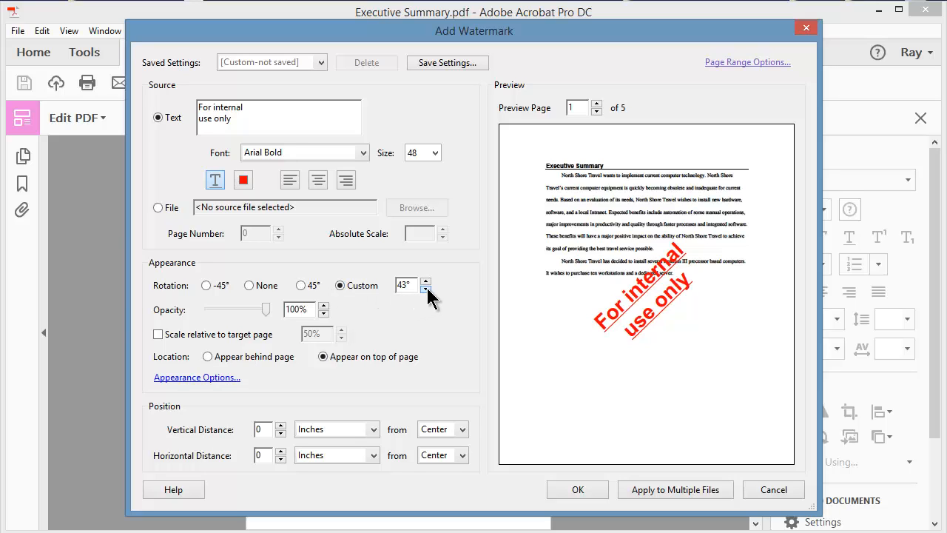
pyautogui.click(425, 289)
pyautogui.click(424, 289)
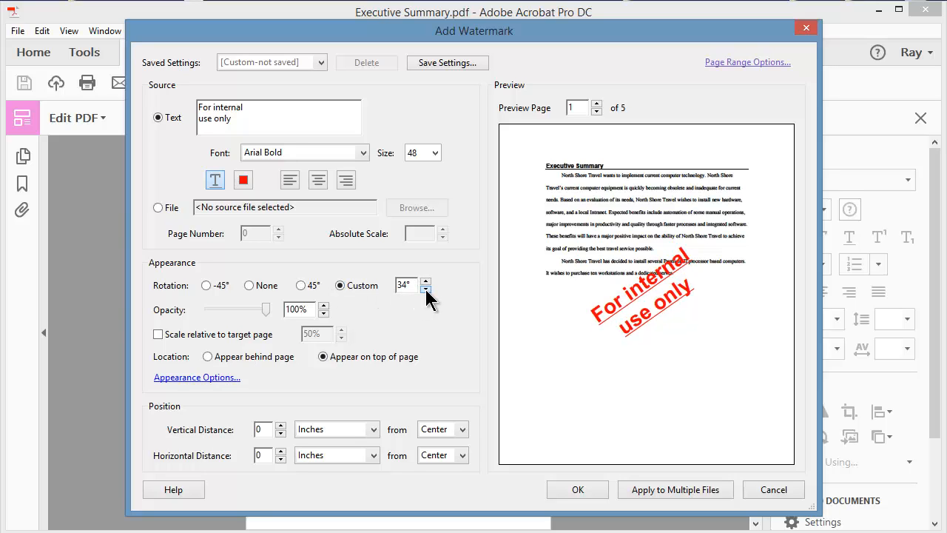
pyautogui.click(424, 289)
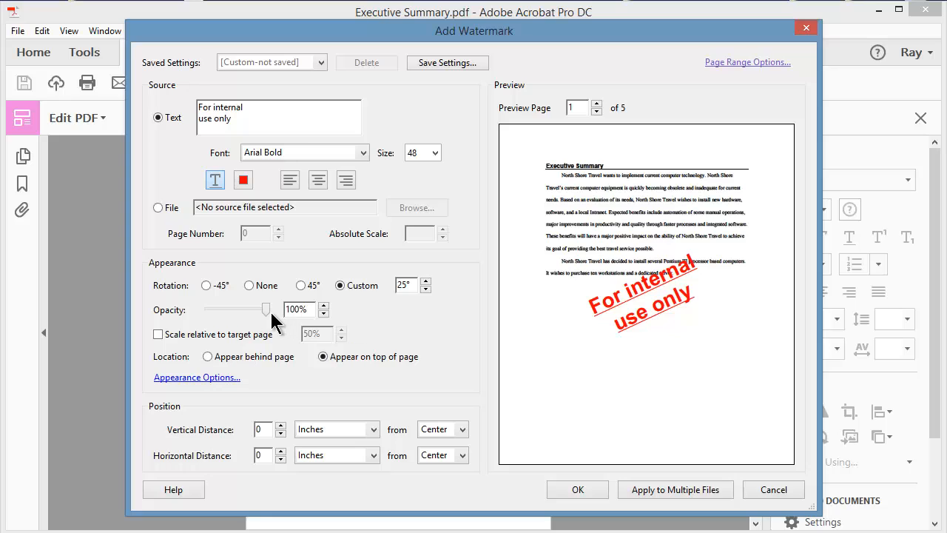
pyautogui.moveTo(266, 311); pyautogui.dragTo(222, 304)
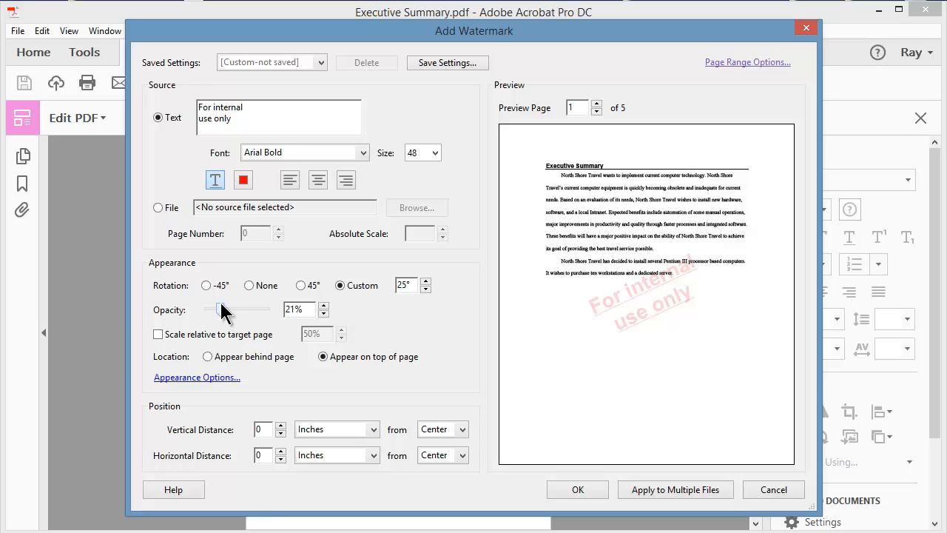
# Preview the semi-transparent watermark on pages 2 to 4 and return to page 1
pyautogui.click(596, 106)
pyautogui.click(596, 105)
pyautogui.click(596, 105)
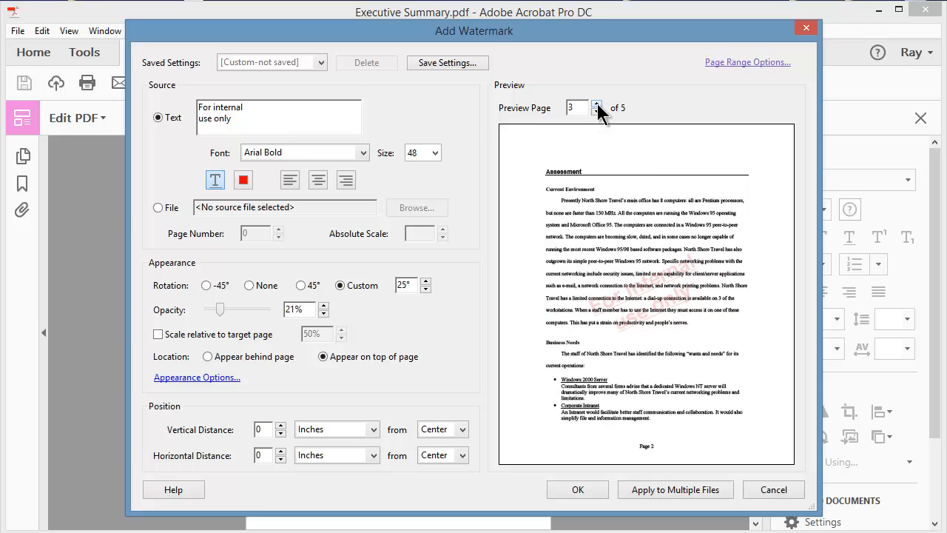
pyautogui.click(595, 110)
pyautogui.click(596, 109)
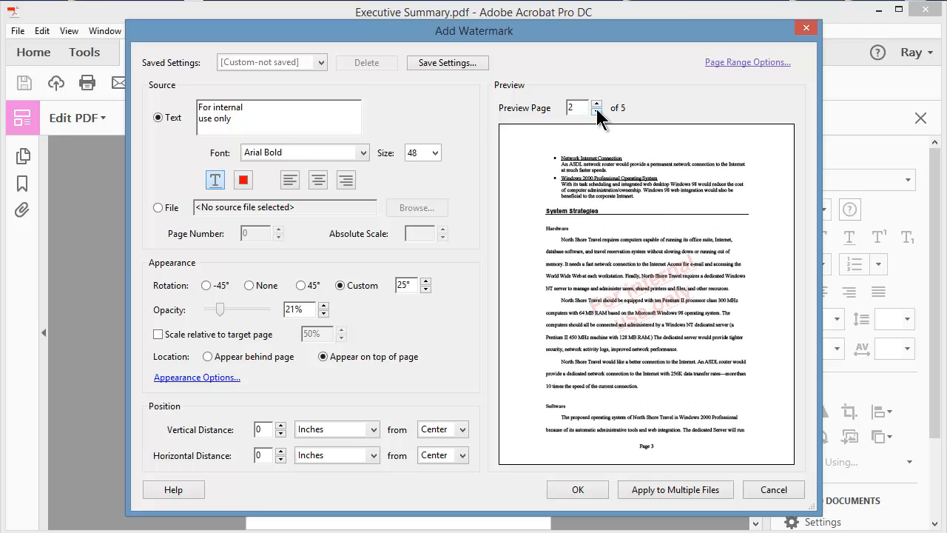
pyautogui.click(596, 109)
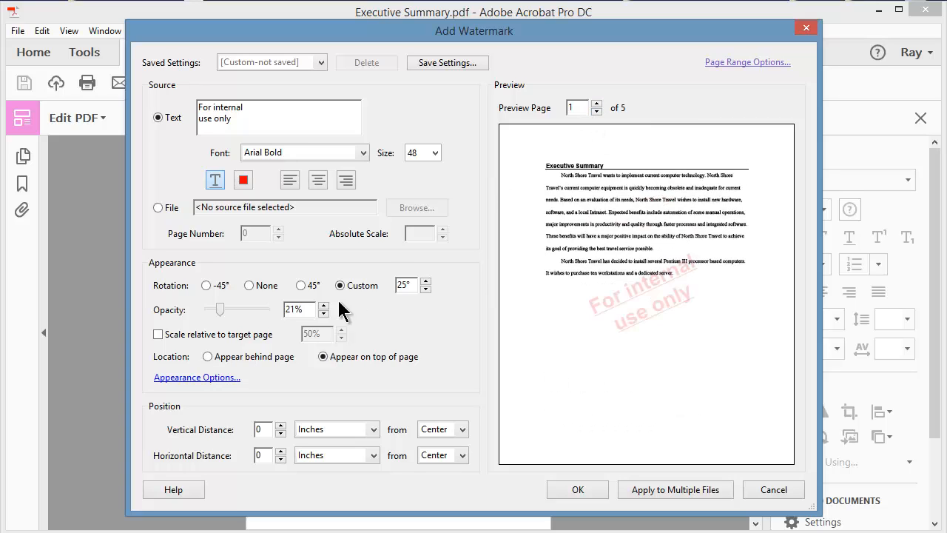
# Scale the watermark relative to the target page and set the scale to 76%
pyautogui.click(168, 337)
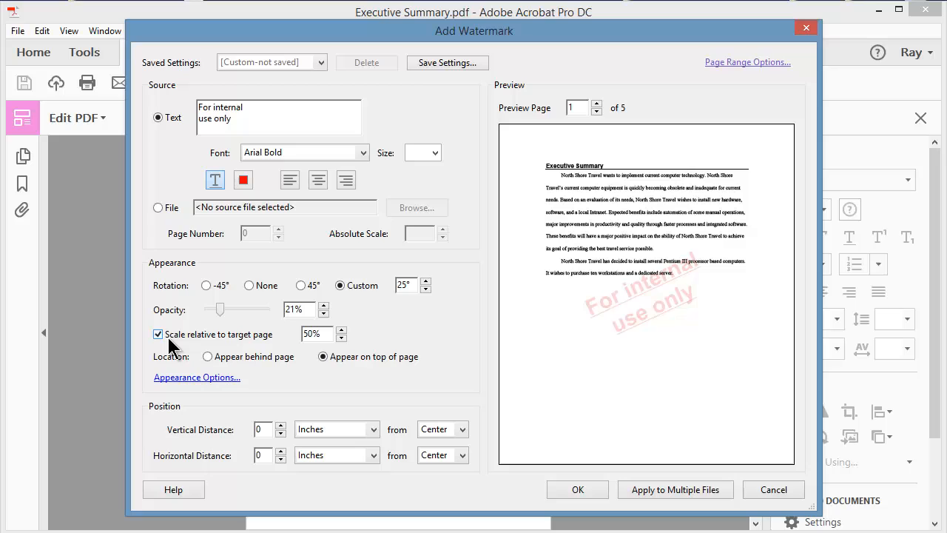
pyautogui.click(341, 331)
pyautogui.click(341, 330)
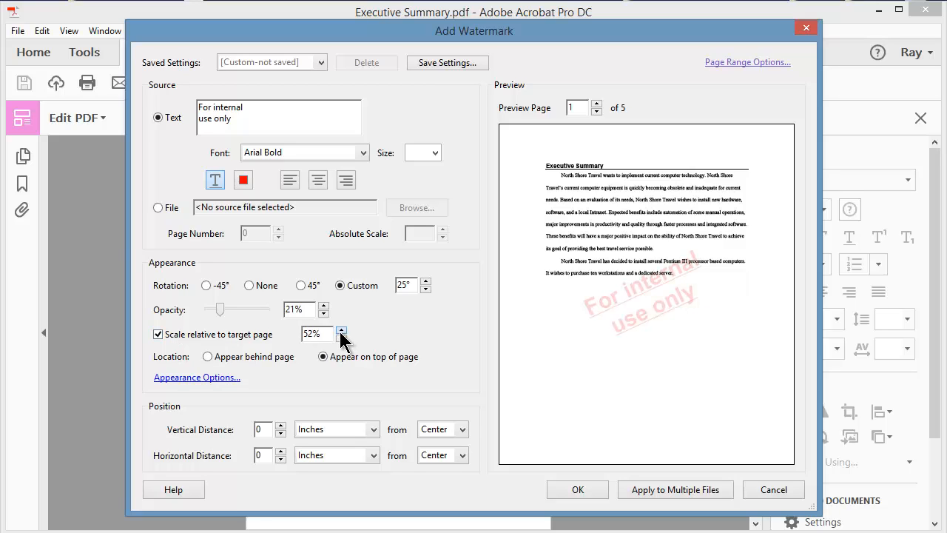
pyautogui.click(341, 331)
pyautogui.click(341, 331)
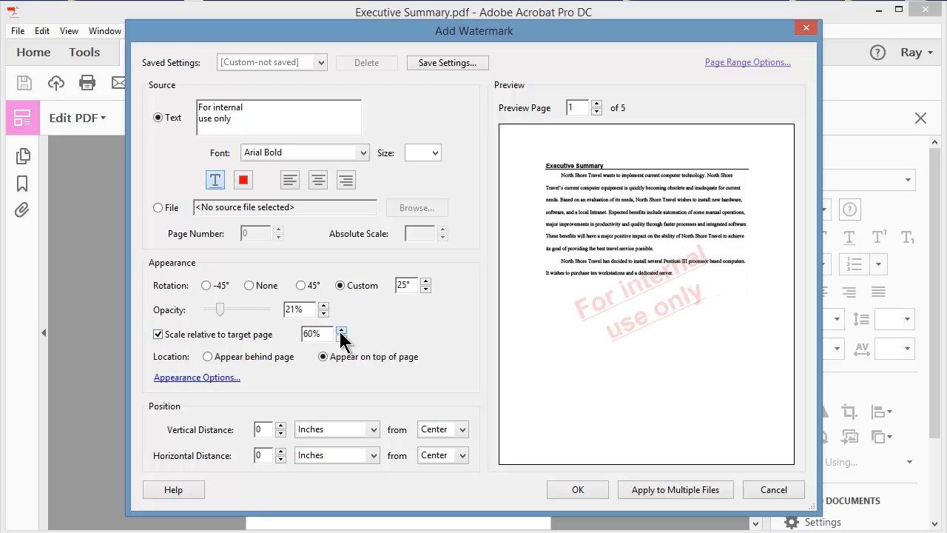
pyautogui.click(341, 331)
pyautogui.click(341, 330)
pyautogui.click(341, 331)
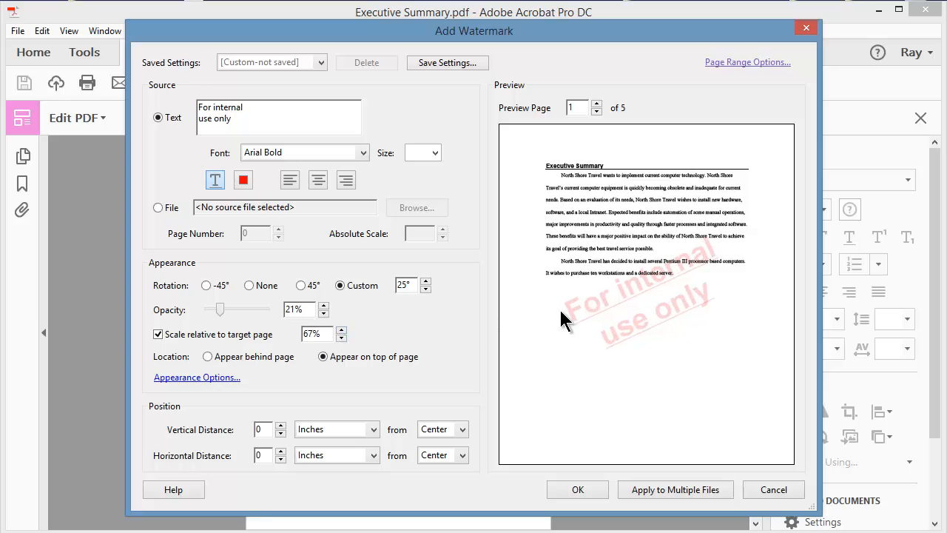
pyautogui.click(341, 331)
pyautogui.click(341, 331)
pyautogui.click(341, 331)
pyautogui.click(341, 331)
pyautogui.click(341, 330)
pyautogui.click(341, 331)
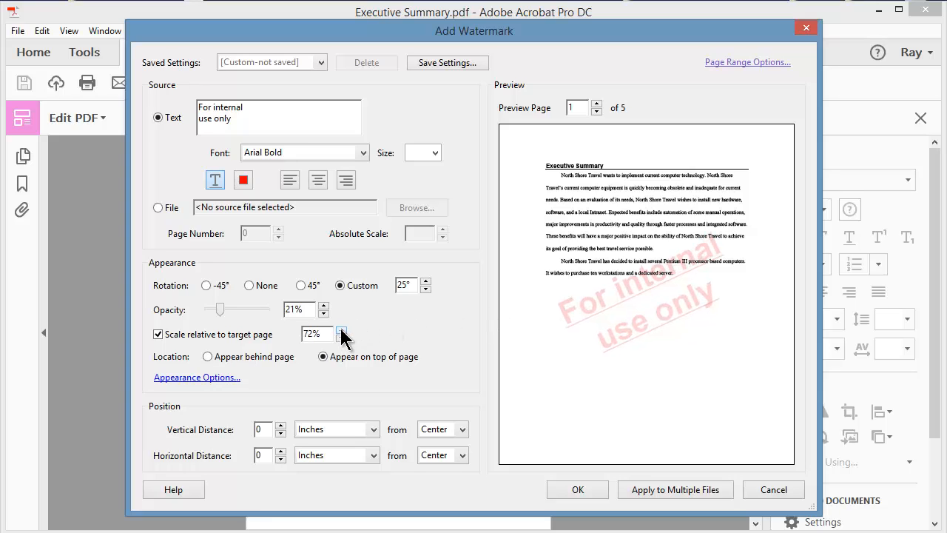
pyautogui.click(341, 330)
pyautogui.click(341, 330)
pyautogui.click(341, 331)
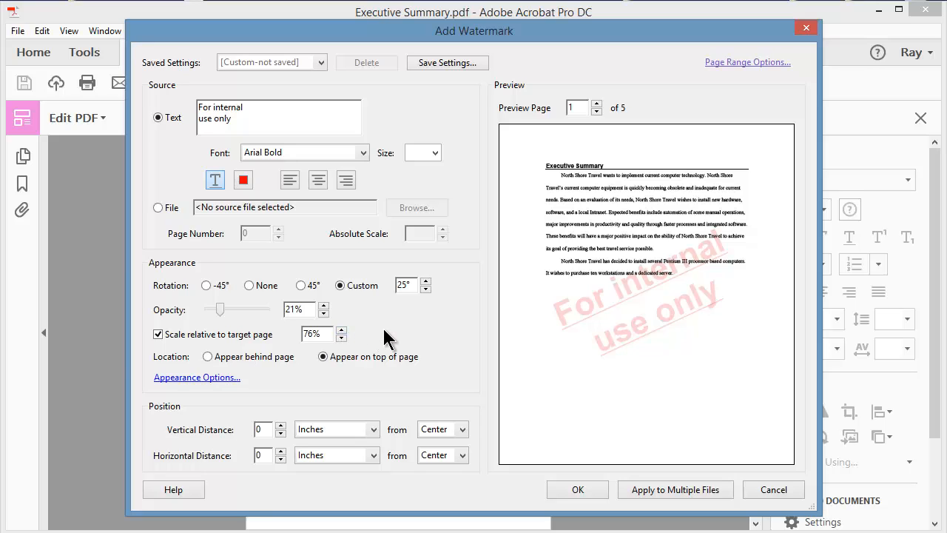
# Set the watermark's location to appear behind the page content
pyautogui.click(208, 358)
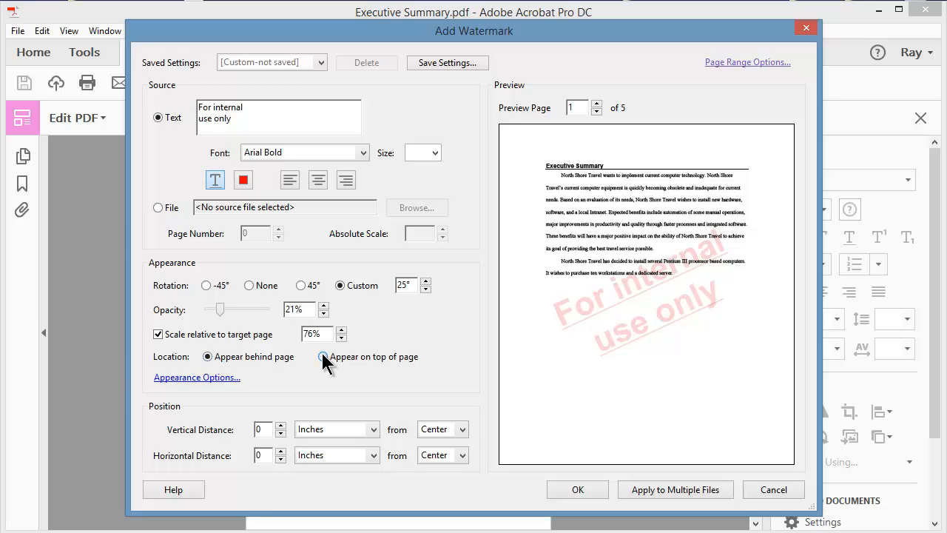
pyautogui.click(323, 357)
pyautogui.click(208, 357)
# Examine the watermark's appearance options for printing, on-screen display and constant size, and cancel the dialog
pyautogui.click(187, 378)
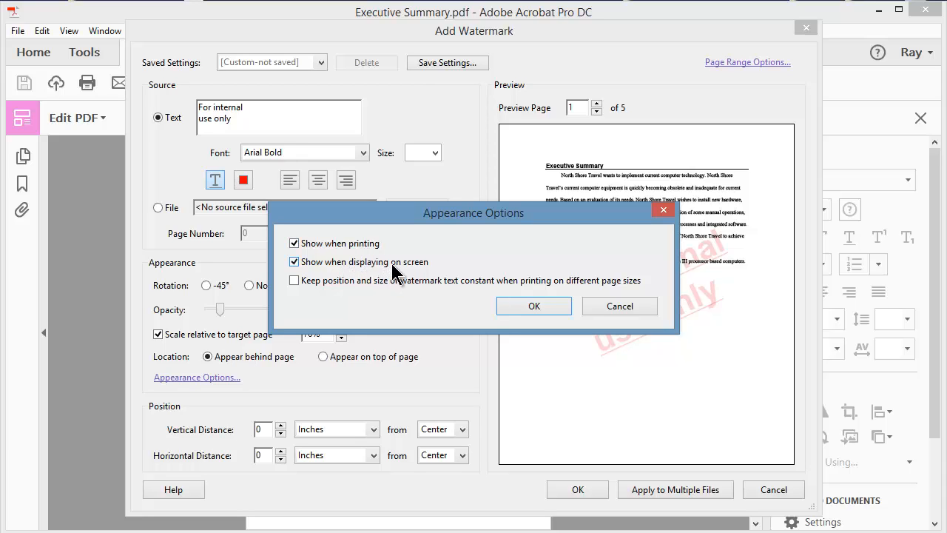
pyautogui.moveTo(457, 213); pyautogui.dragTo(343, 176)
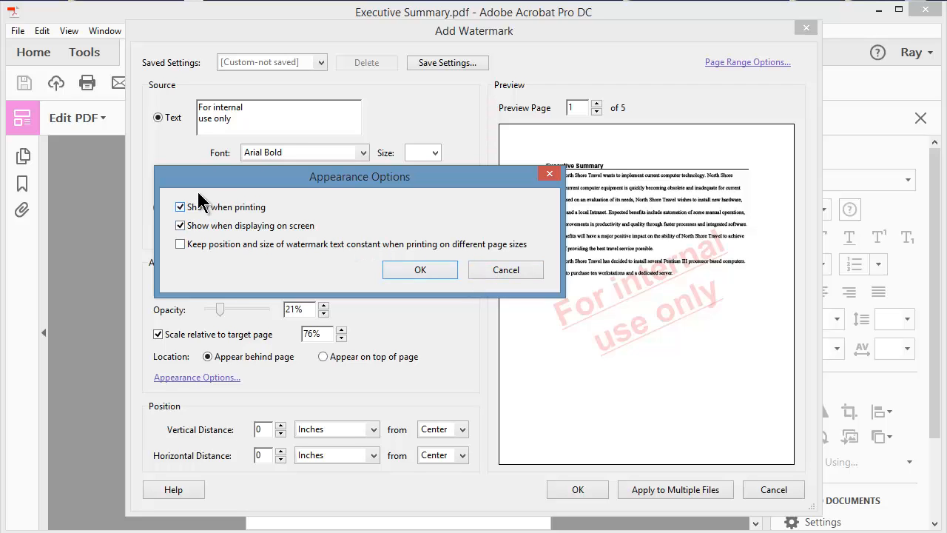
pyautogui.click(505, 271)
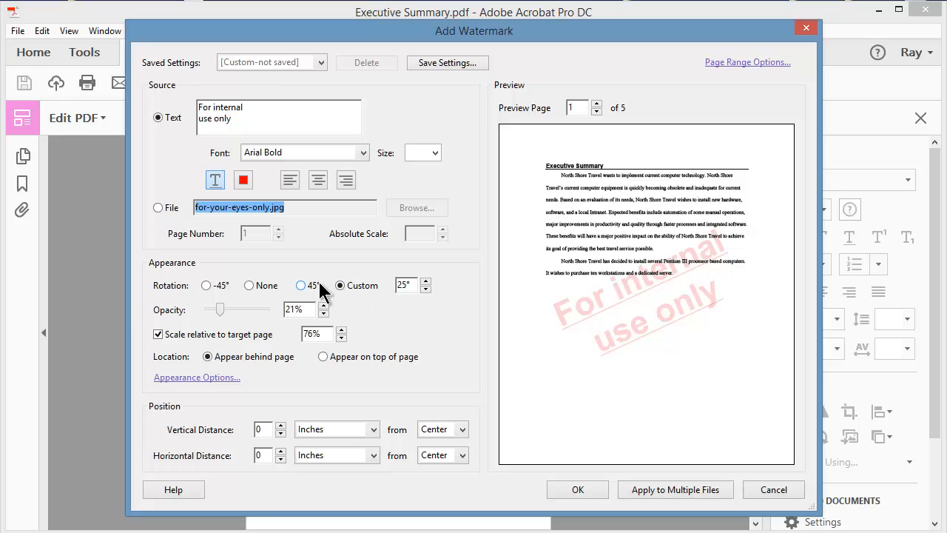
# Switch the watermark source to a file and load the image for-your-eyes-only.jpg from the CLASS SAMPLE FILES folder
pyautogui.click(157, 208)
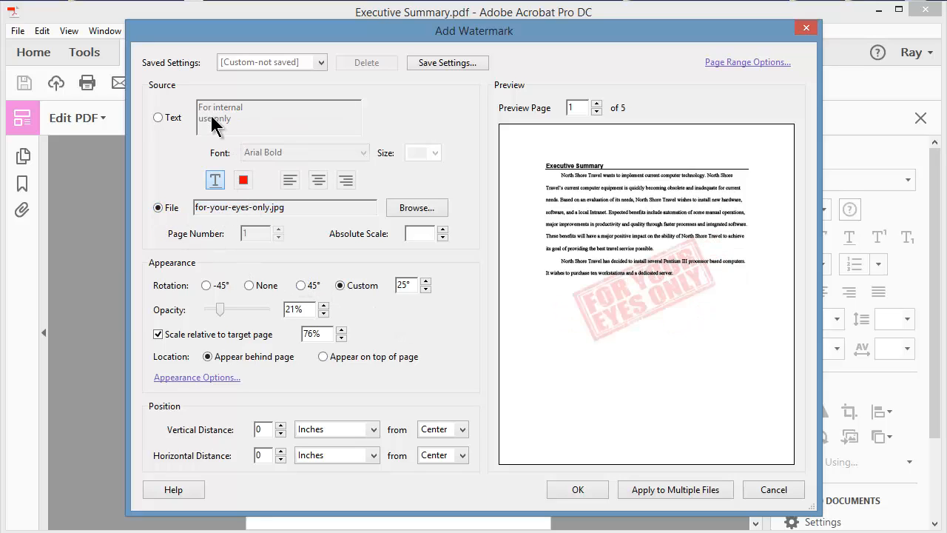
pyautogui.click(409, 211)
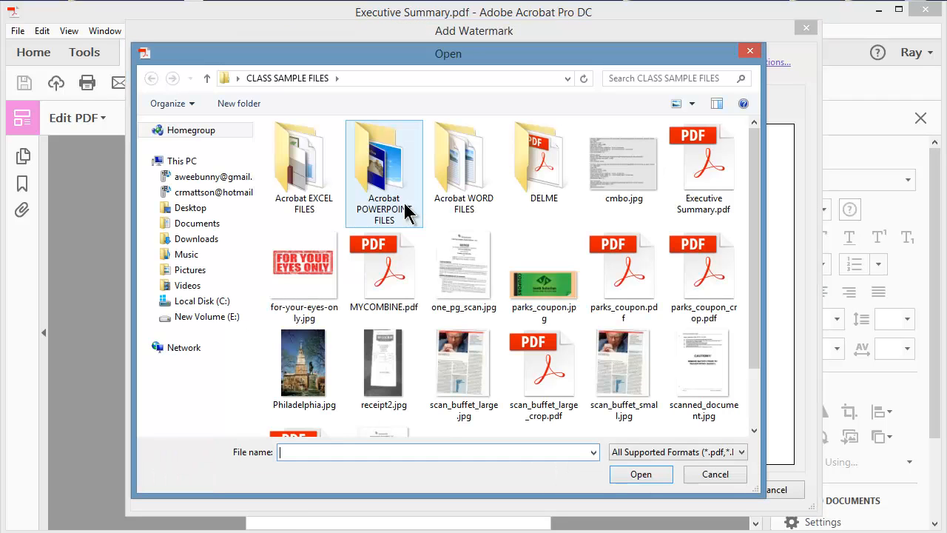
pyautogui.click(315, 270)
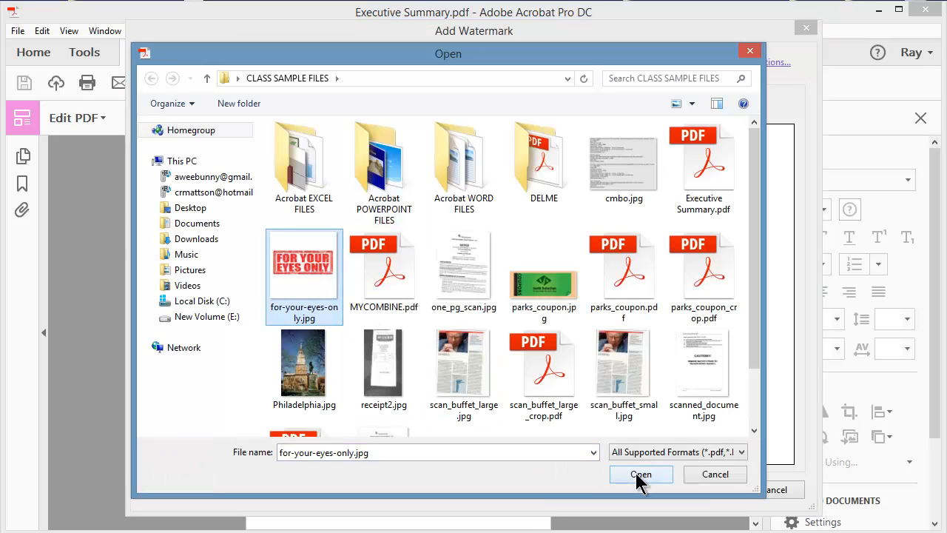
pyautogui.click(742, 452)
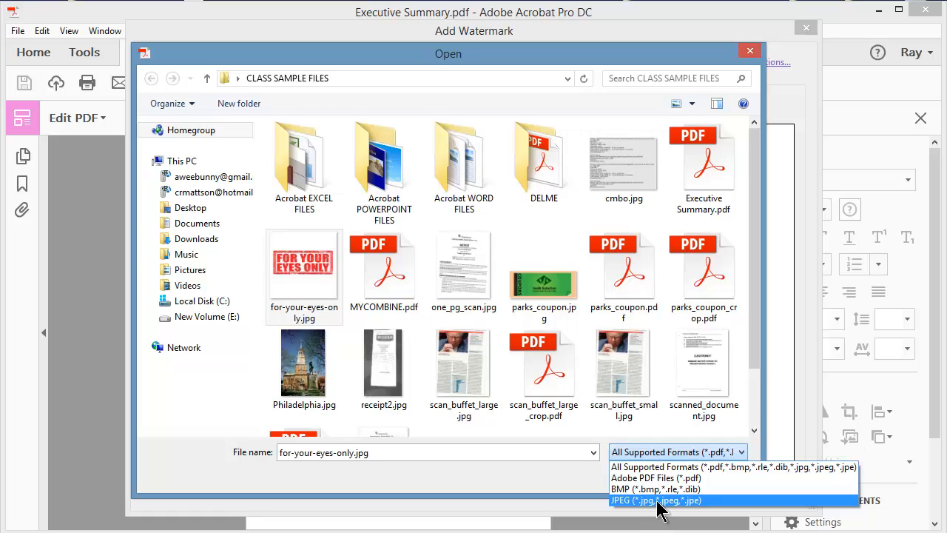
pyautogui.click(598, 488)
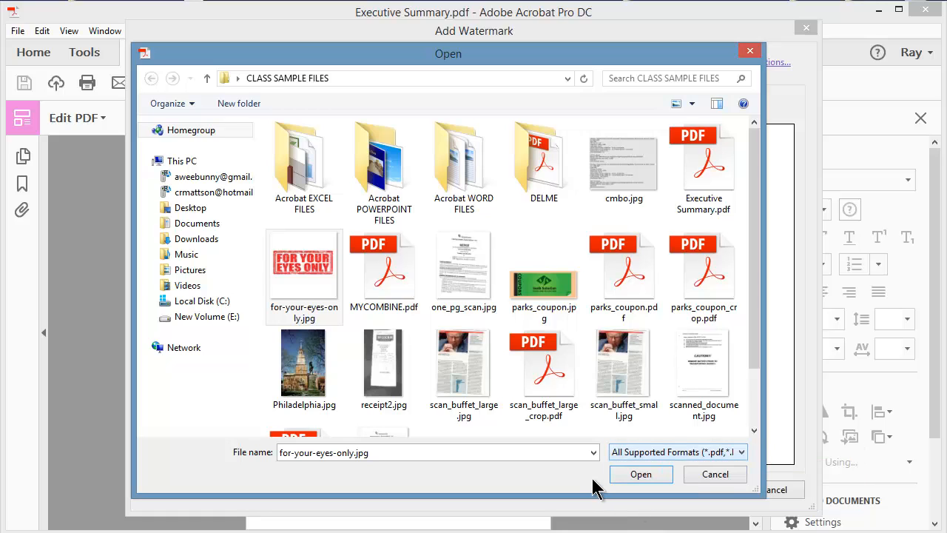
pyautogui.click(638, 473)
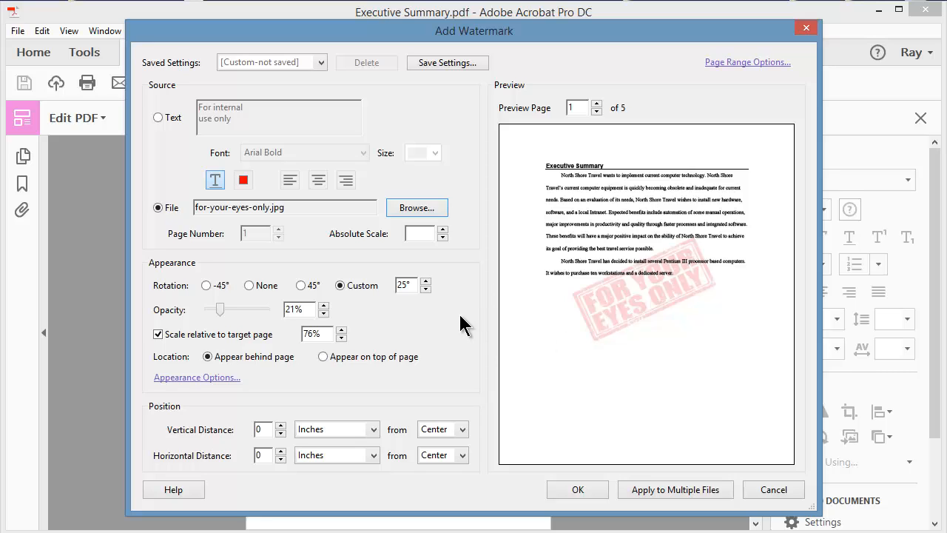
# Compare the text and image watermarks by alternating the source between them, ending on the image file
pyautogui.click(159, 117)
pyautogui.click(158, 207)
pyautogui.click(157, 117)
pyautogui.click(158, 208)
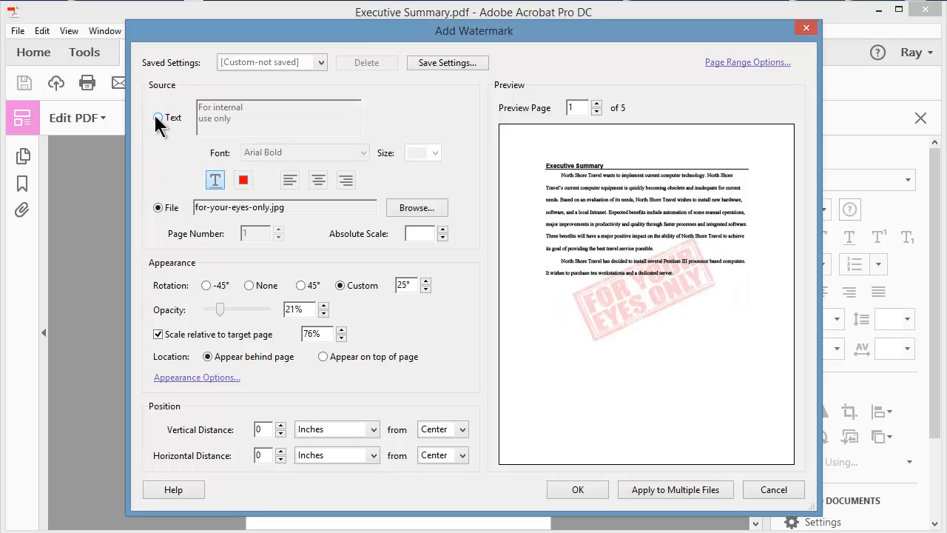
pyautogui.click(159, 117)
pyautogui.click(159, 206)
# Save the current watermark settings under the name eyes_only
pyautogui.click(435, 63)
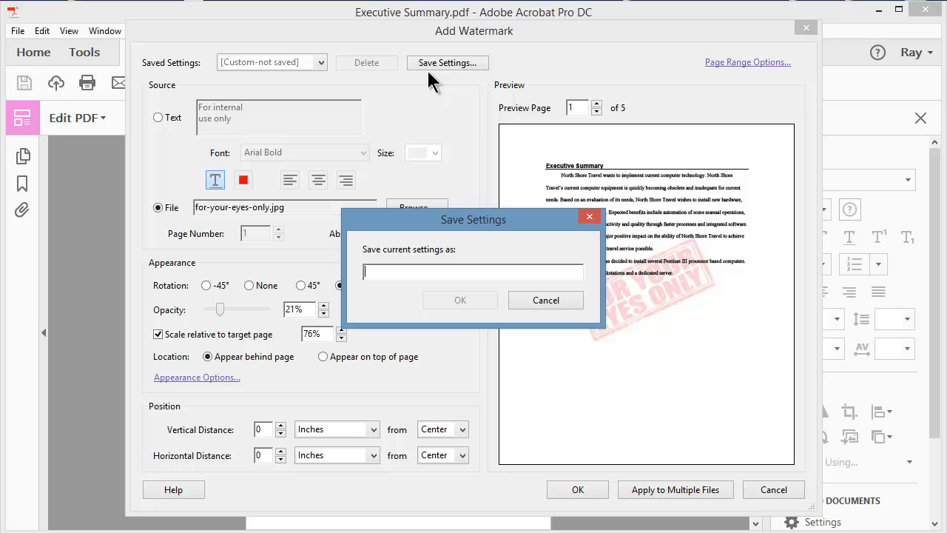
pyautogui.write('eyes_only')
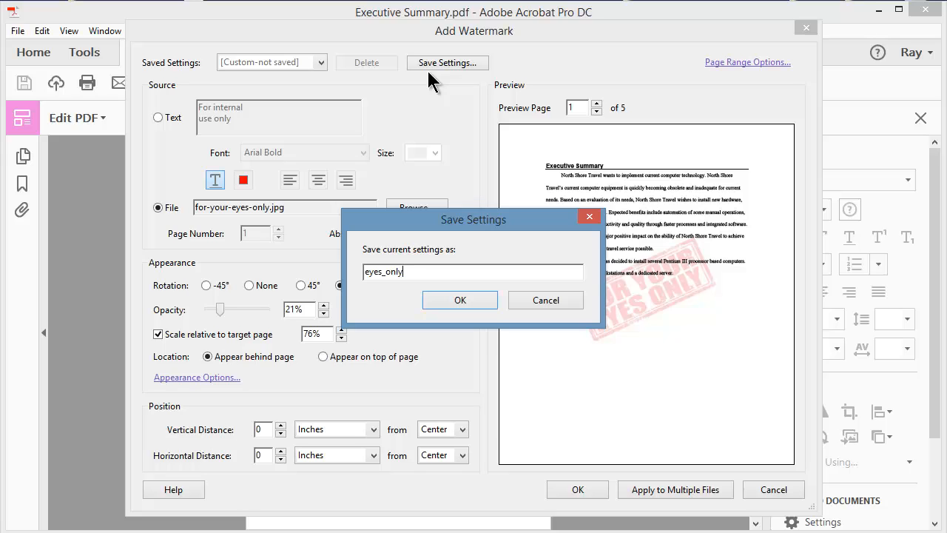
pyautogui.click(460, 300)
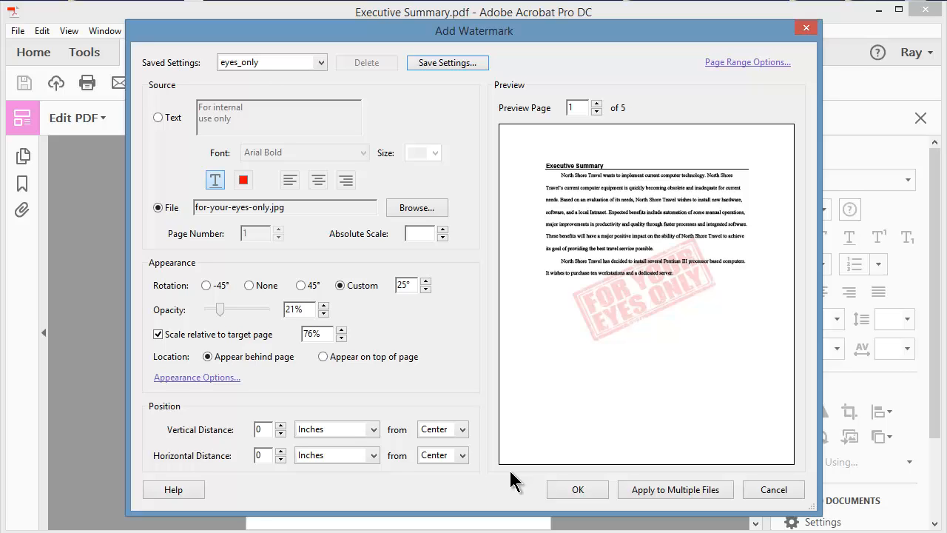
# Look at the choices for adding files when applying the watermark to multiple documents, and cancel the batch
pyautogui.click(672, 491)
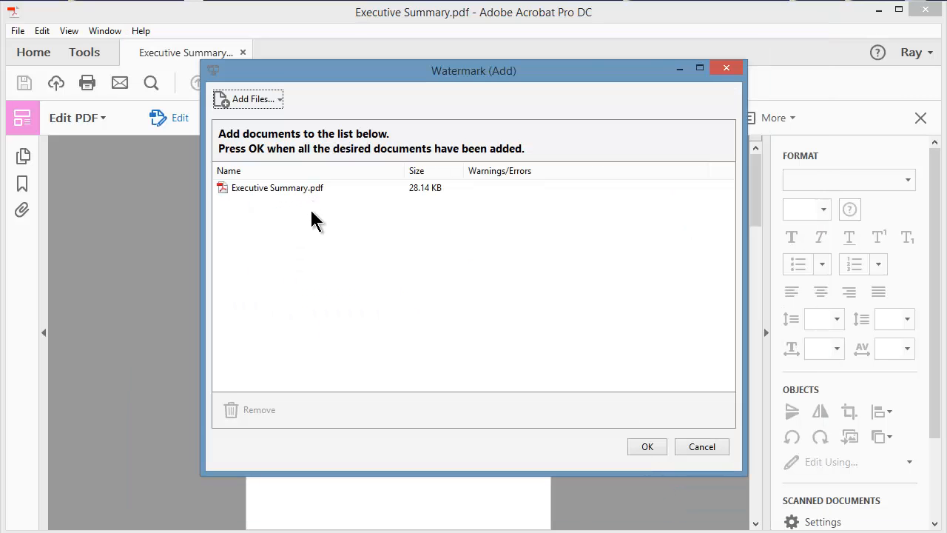
pyautogui.click(280, 101)
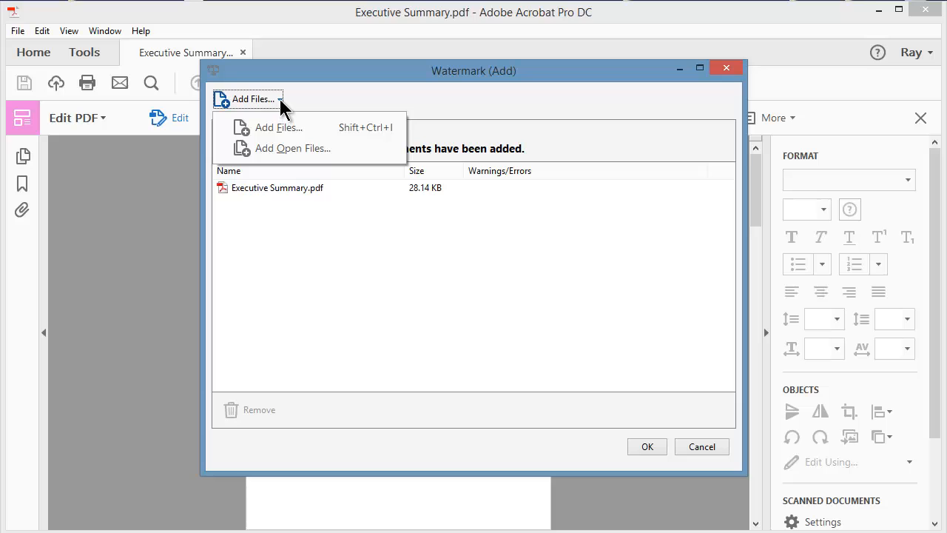
pyautogui.click(281, 101)
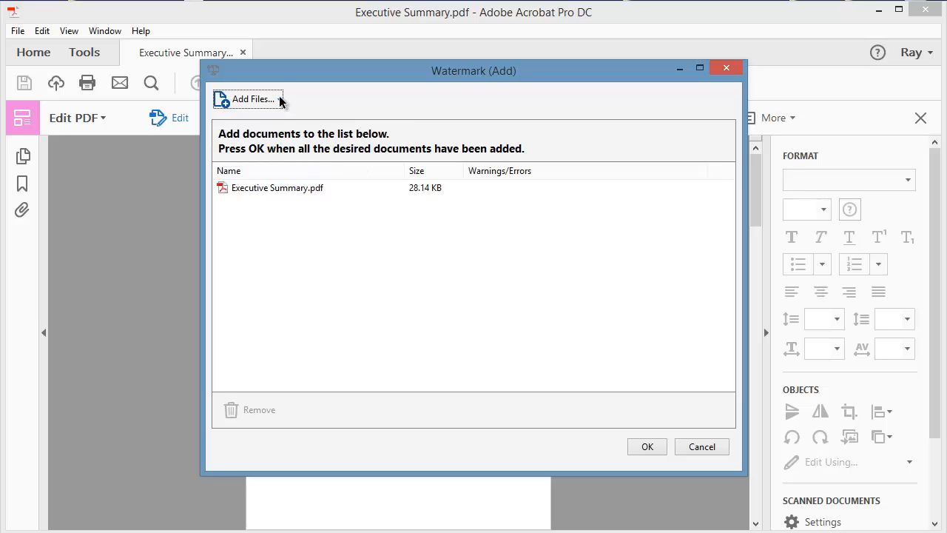
pyautogui.click(703, 447)
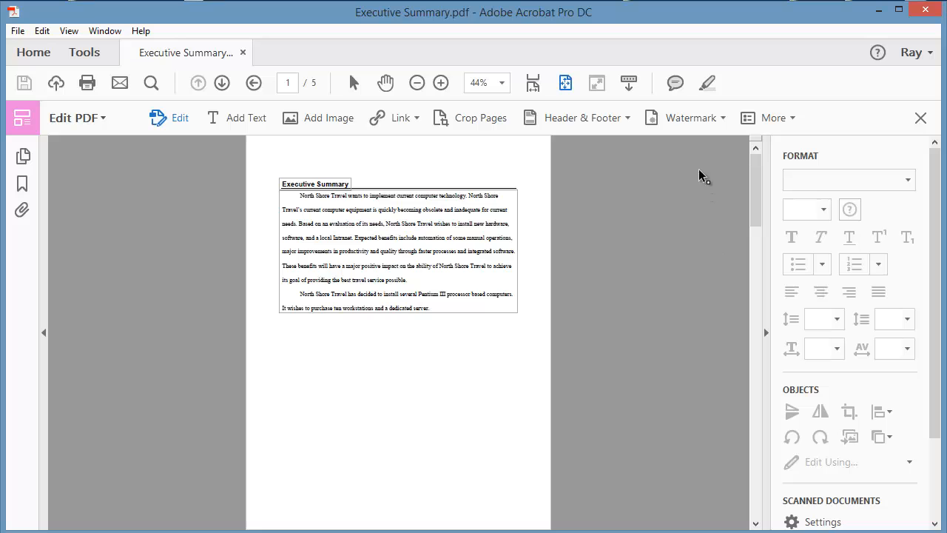
# Add a watermark to the Executive Summary PDF using the saved eyes_only settings
pyautogui.click(699, 126)
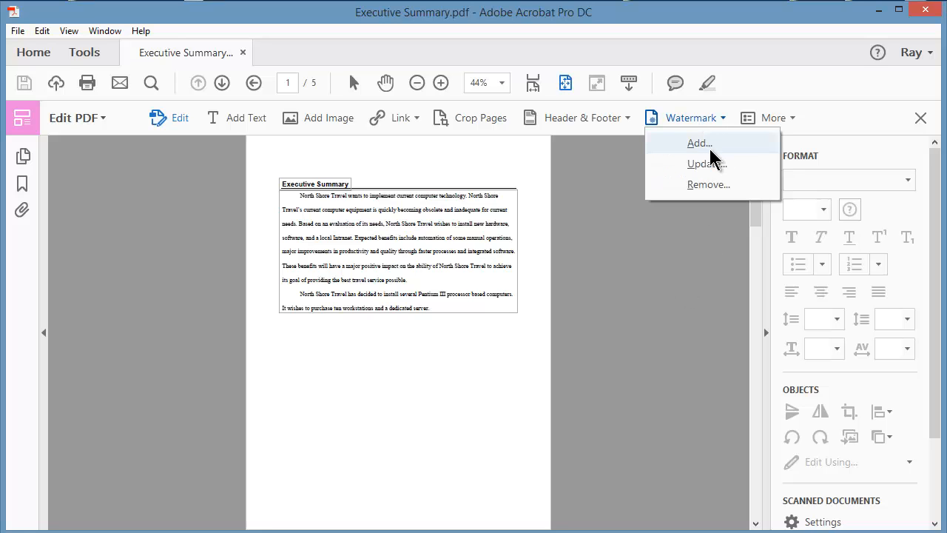
pyautogui.click(708, 144)
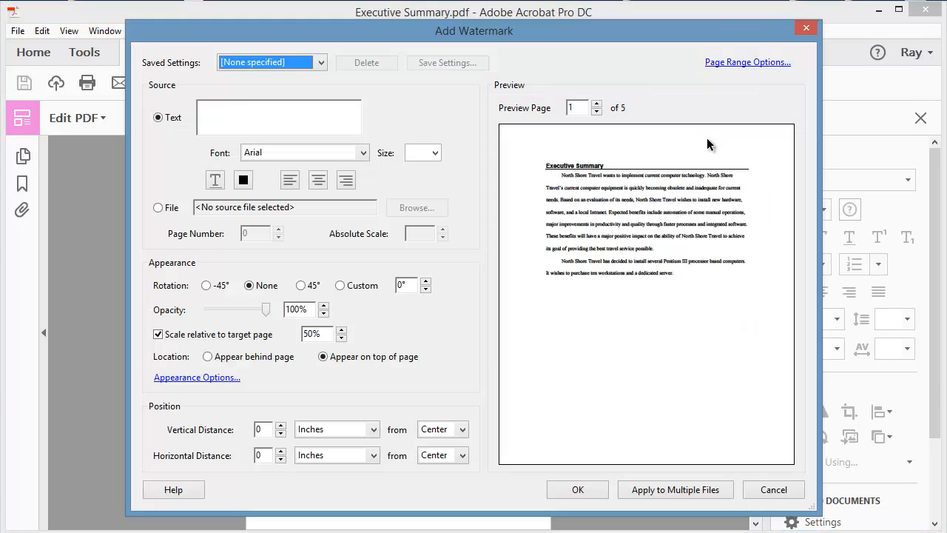
pyautogui.click(321, 63)
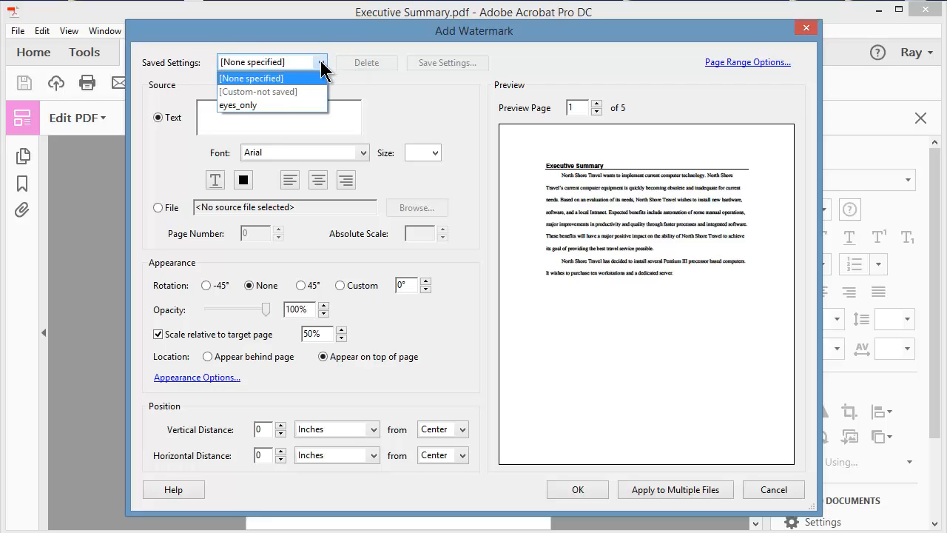
pyautogui.click(255, 79)
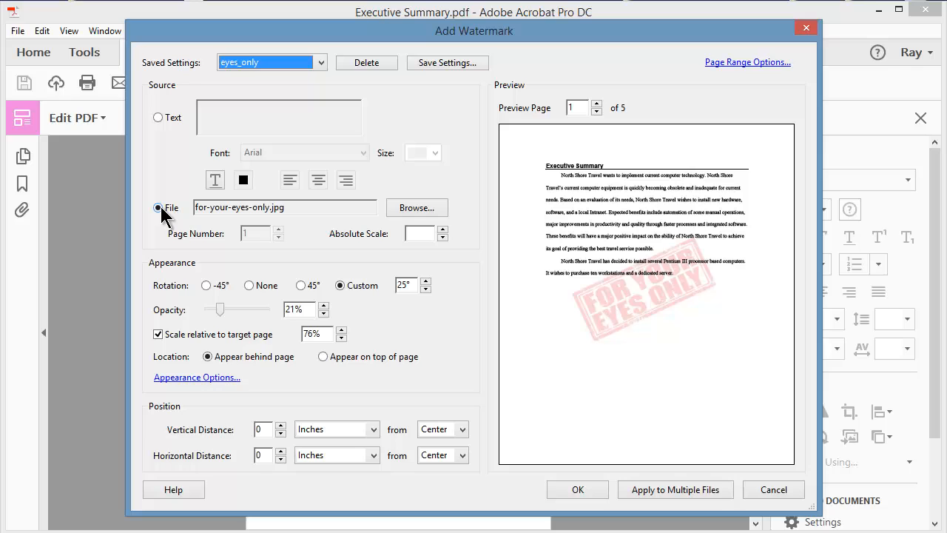
pyautogui.click(590, 490)
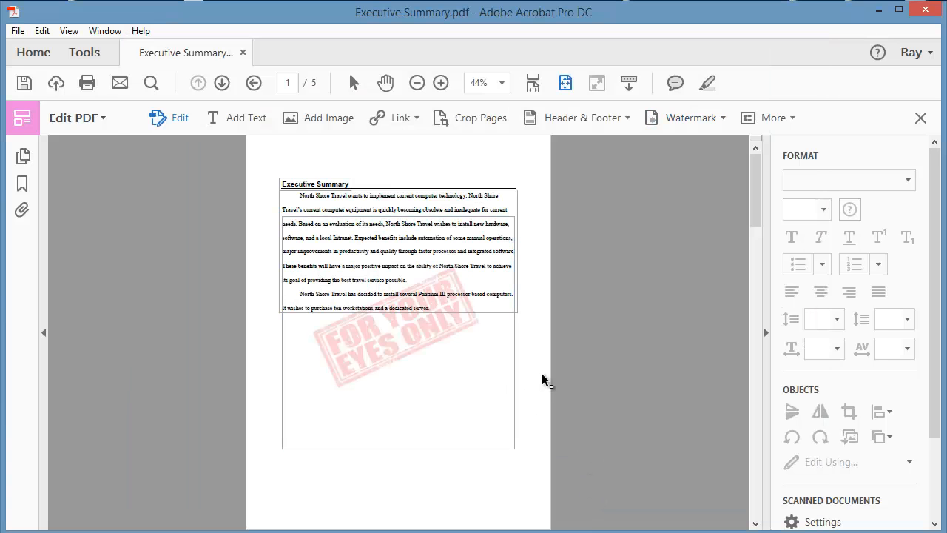
# Leave PDF editing and open Organize Pages to view the watermark across all pages
pyautogui.click(920, 118)
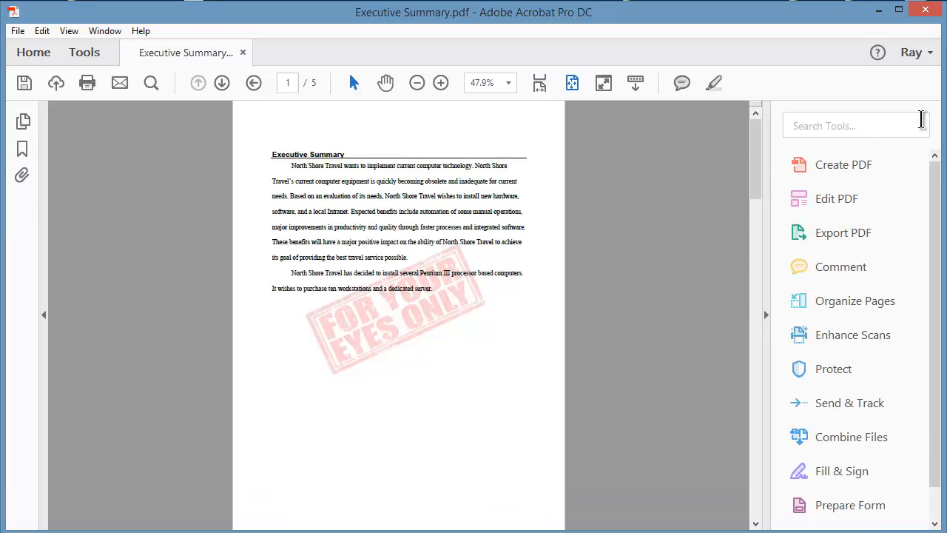
pyautogui.click(849, 302)
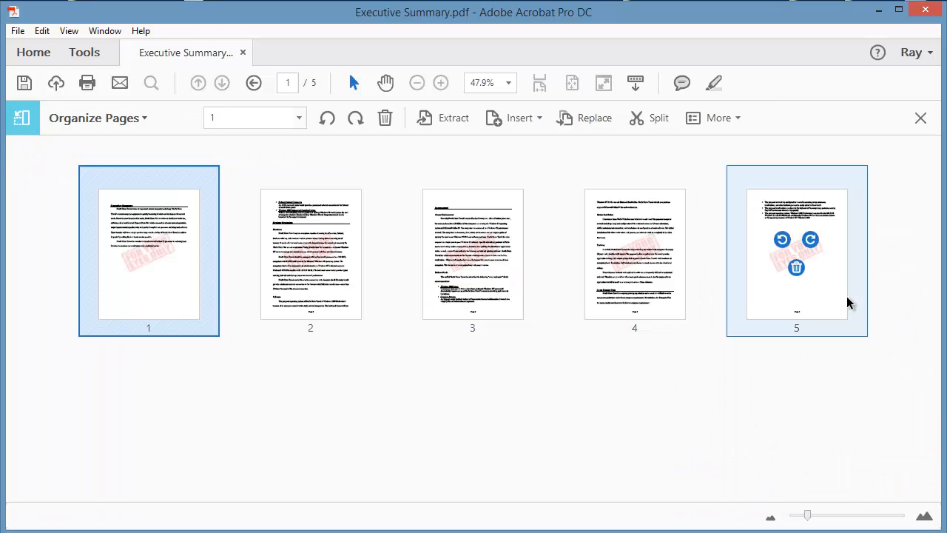